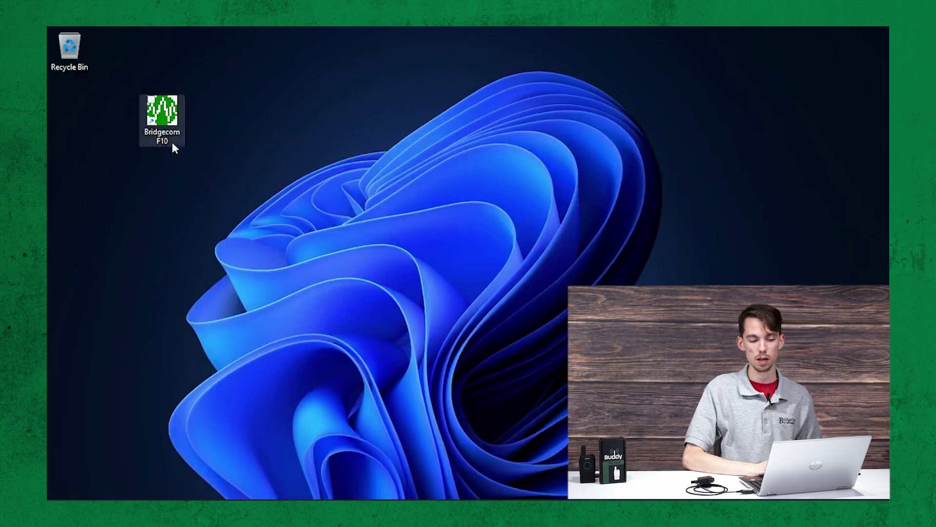
Launch Bridgecom F10 full-screen and check which frequency ranges are available.
{"action": "double_click", "coordinate": [164, 116]}
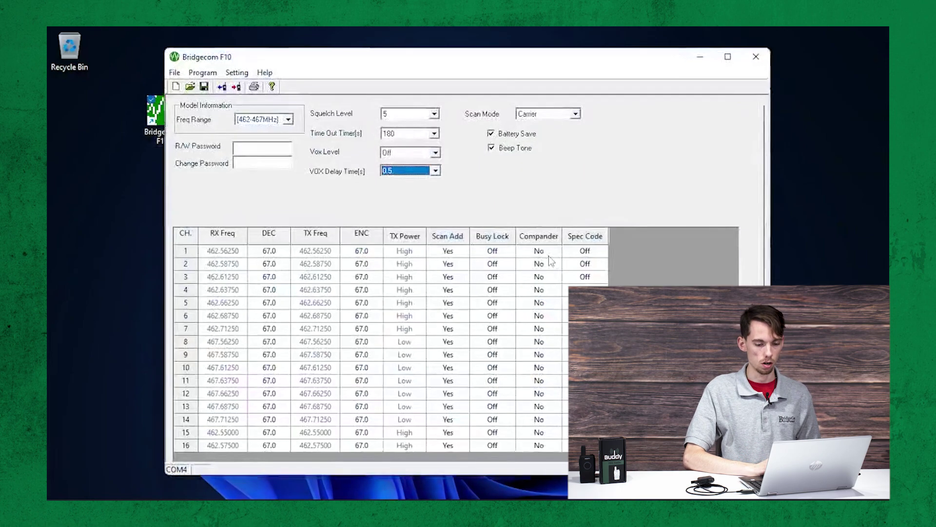
{"action": "left_click", "coordinate": [726, 63]}
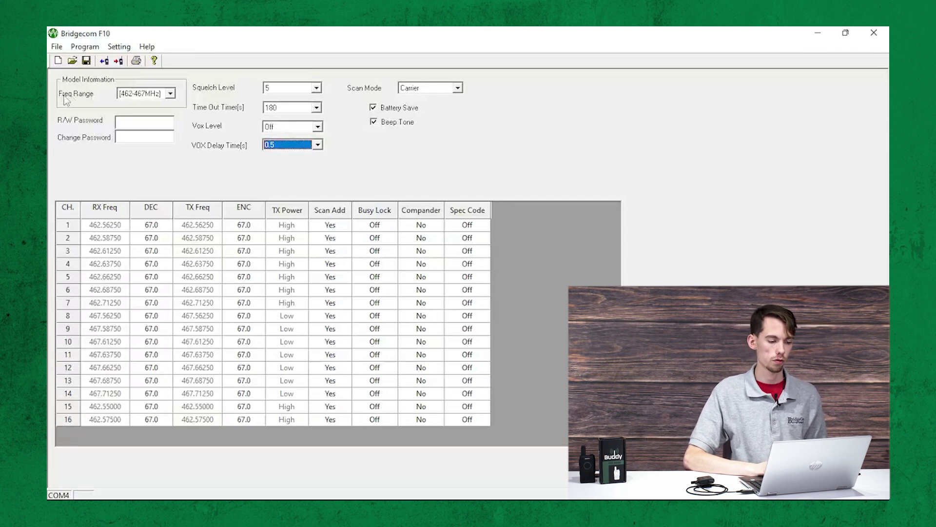
{"action": "left_click", "coordinate": [163, 94]}
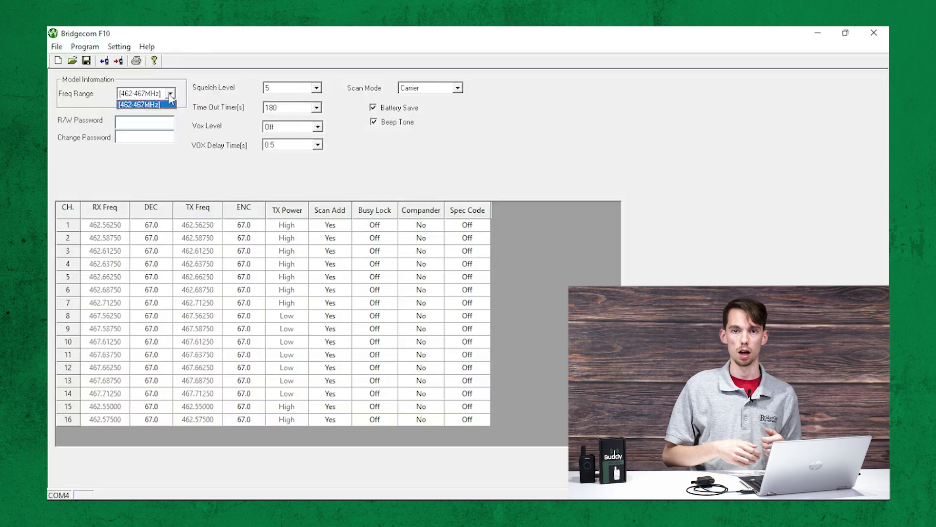
{"action": "left_click", "coordinate": [169, 97]}
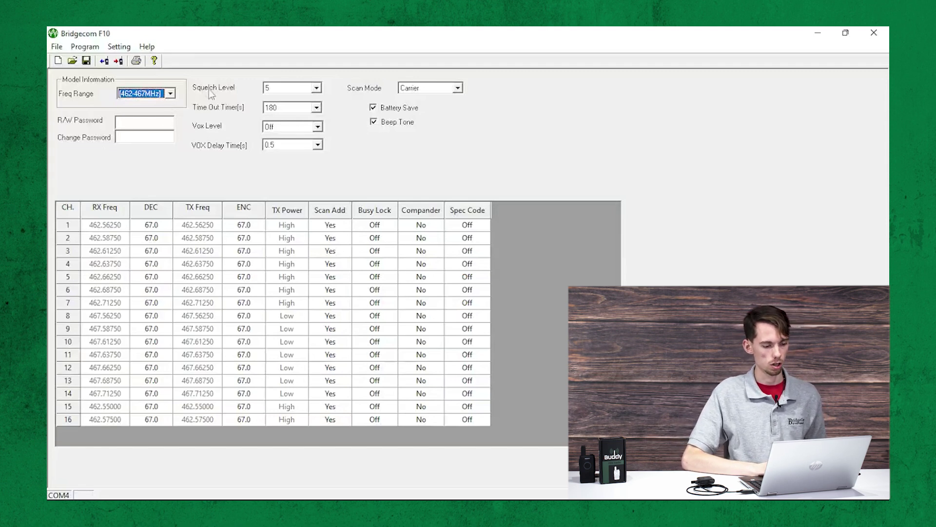
{"action": "left_click", "coordinate": [285, 89]}
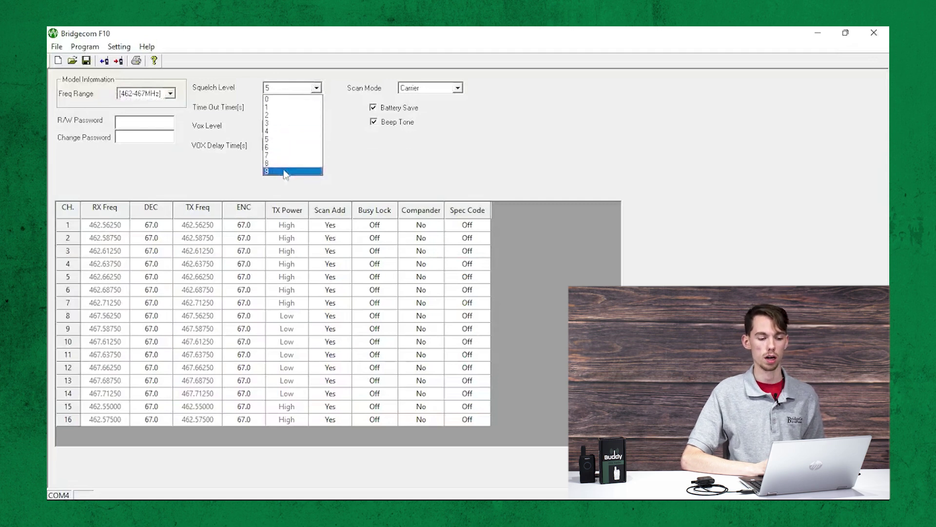
{"action": "left_click", "coordinate": [336, 83]}
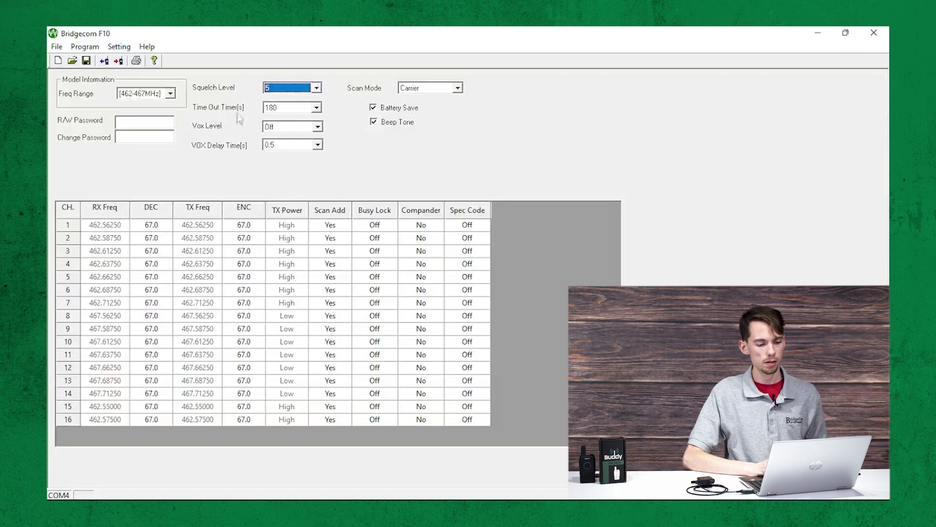
{"action": "left_click", "coordinate": [317, 107]}
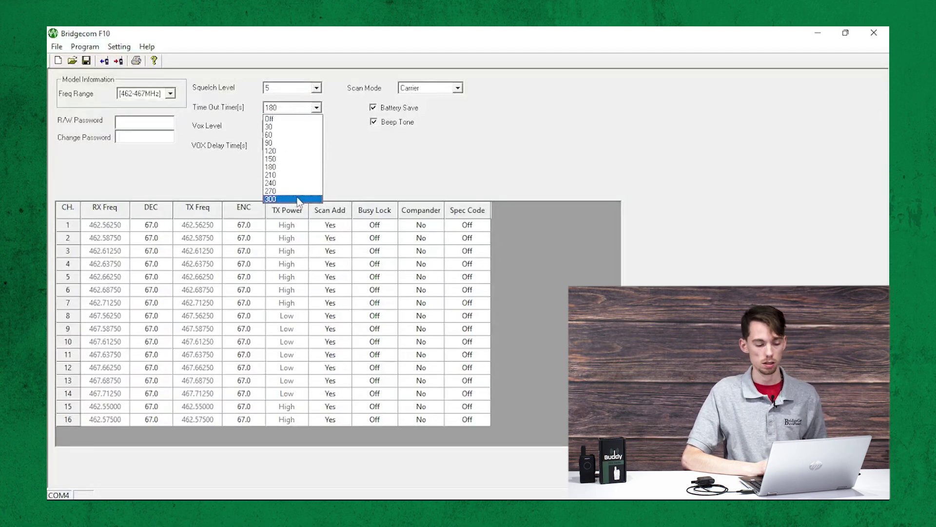
{"action": "left_click", "coordinate": [338, 159]}
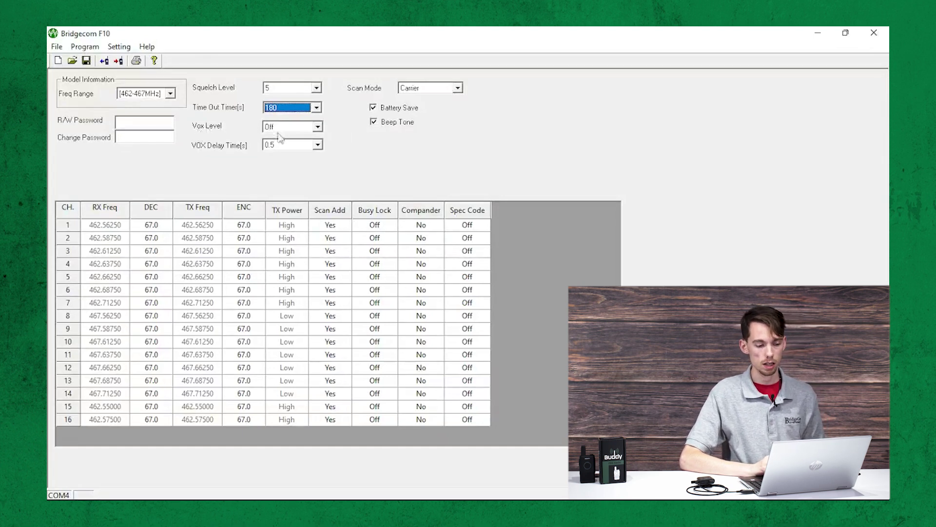
{"action": "left_click", "coordinate": [307, 130]}
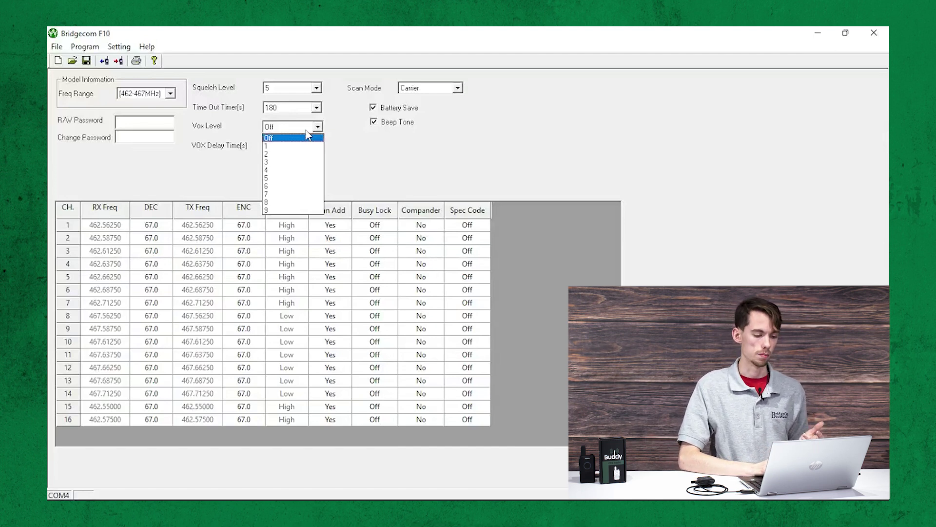
{"action": "left_click", "coordinate": [344, 164]}
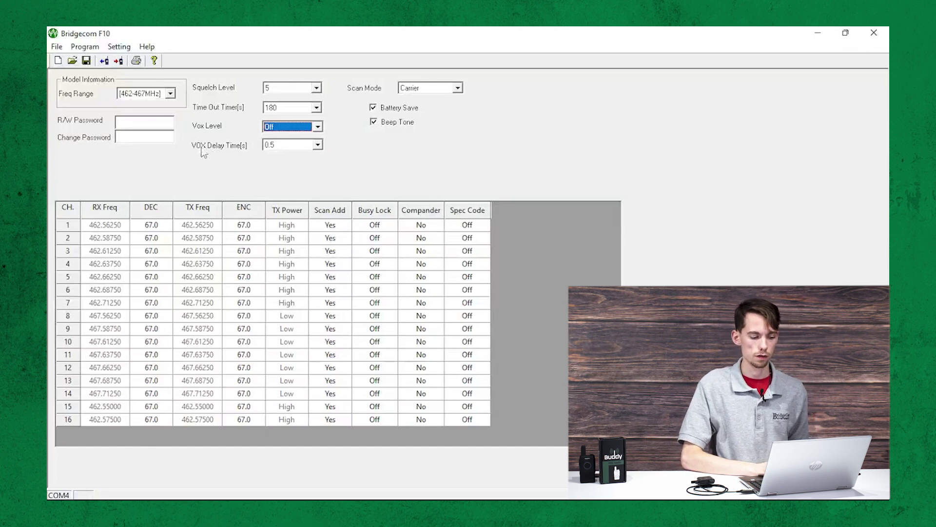
{"action": "left_click", "coordinate": [310, 149]}
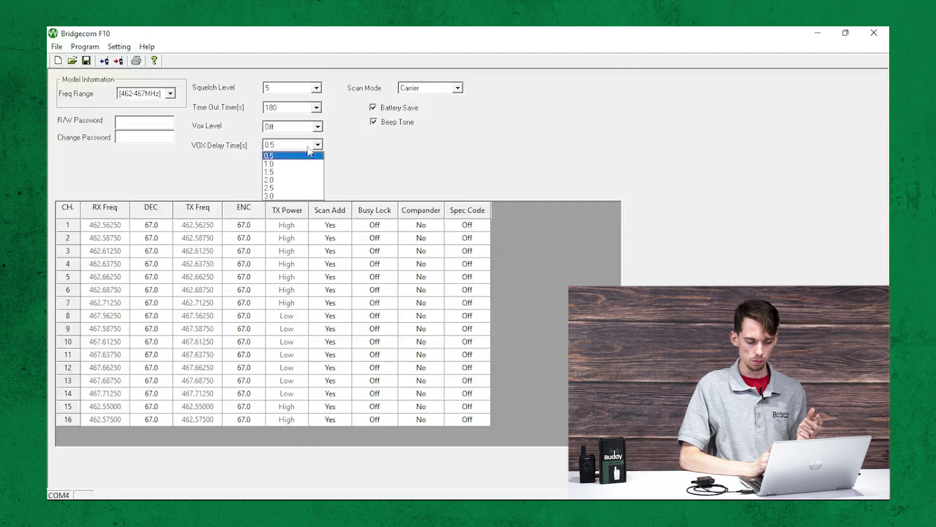
{"action": "left_click", "coordinate": [332, 154]}
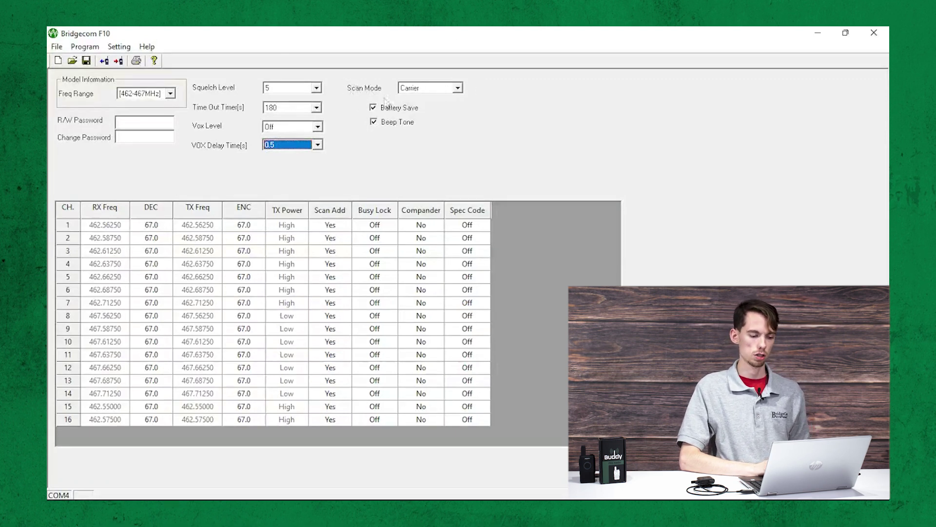
{"action": "left_click", "coordinate": [444, 91]}
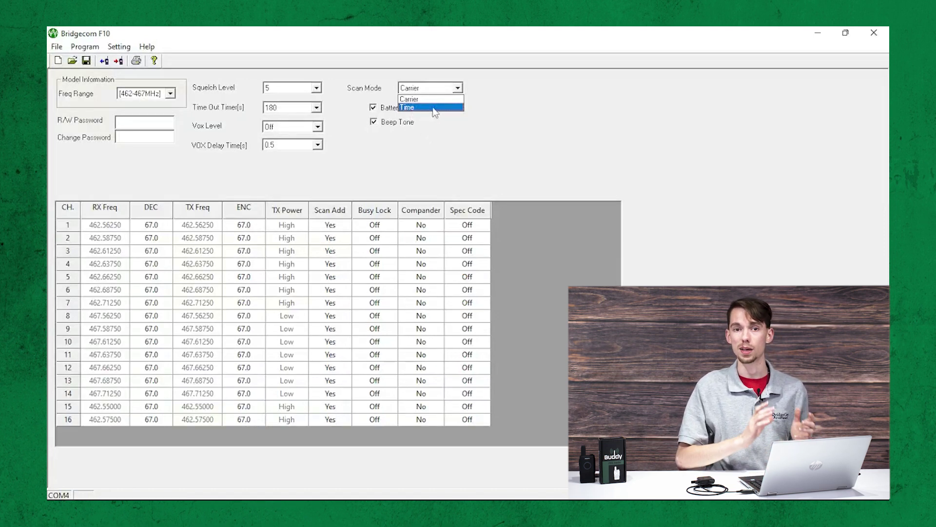
{"action": "left_click", "coordinate": [451, 162]}
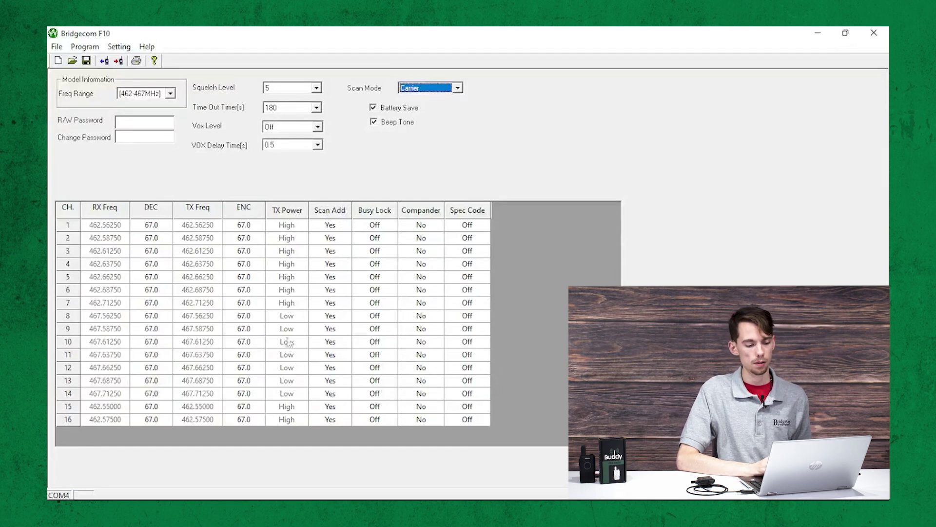
{"action": "left_click", "coordinate": [337, 227]}
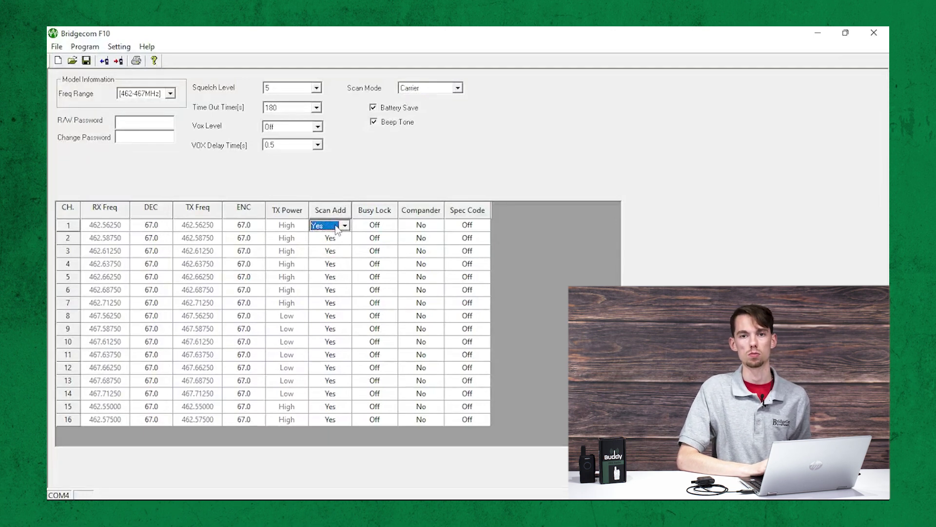
{"action": "left_click", "coordinate": [337, 227]}
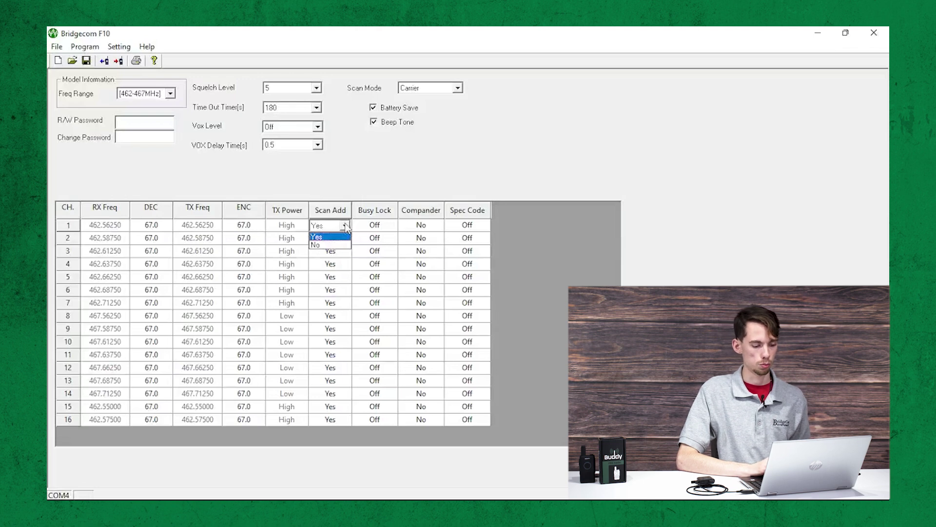
{"action": "left_click", "coordinate": [346, 225]}
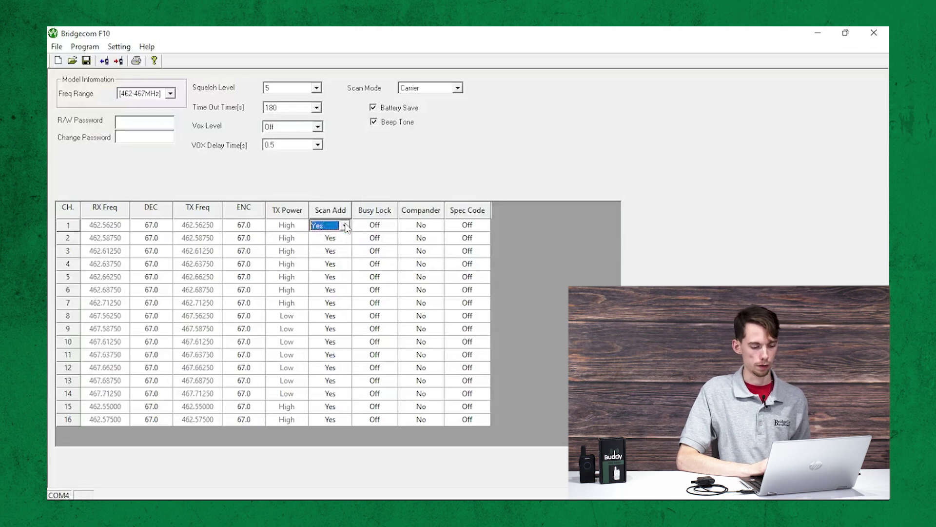
{"action": "left_click", "coordinate": [375, 227]}
{"action": "left_click", "coordinate": [376, 226]}
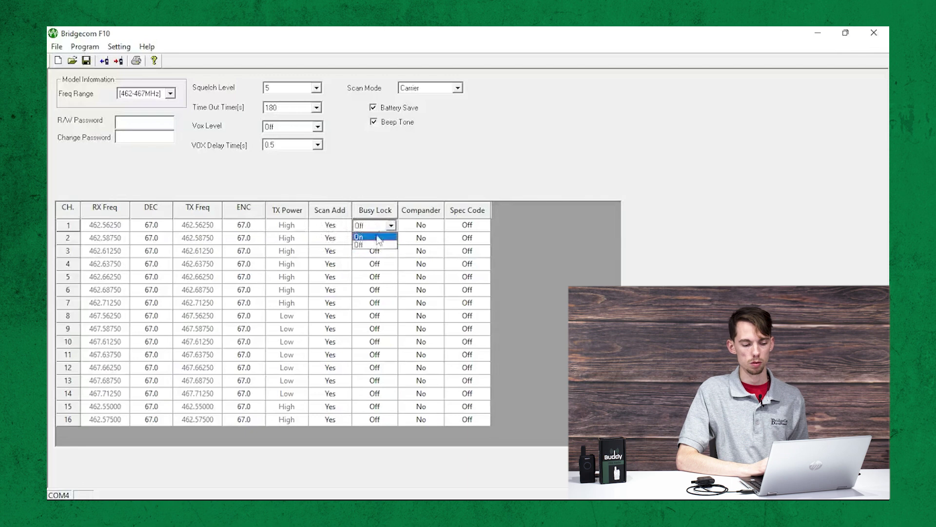
{"action": "left_click", "coordinate": [378, 228]}
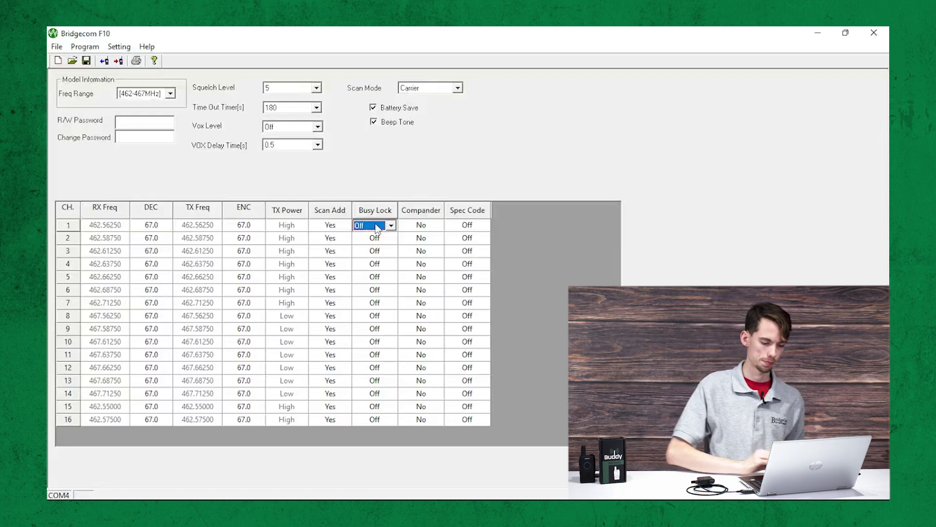
{"action": "left_click", "coordinate": [421, 228]}
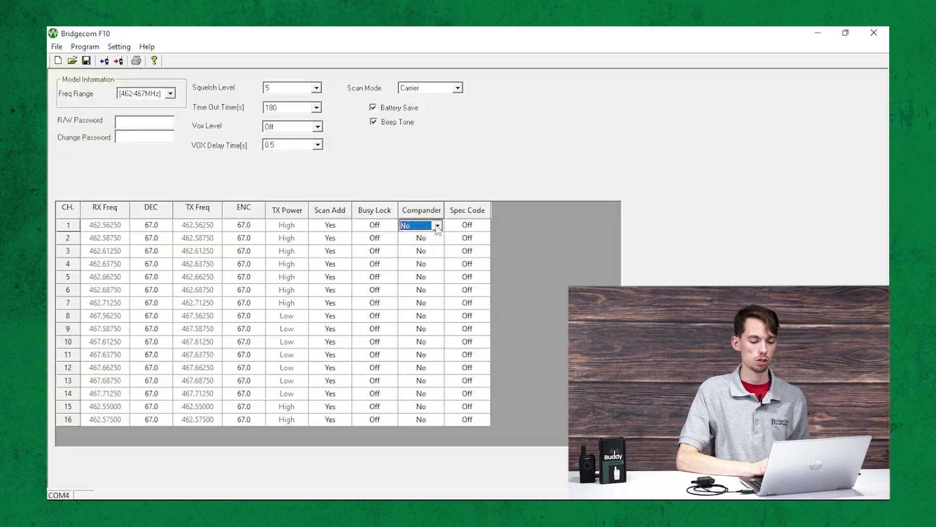
{"action": "left_click", "coordinate": [437, 226]}
{"action": "left_click", "coordinate": [436, 225]}
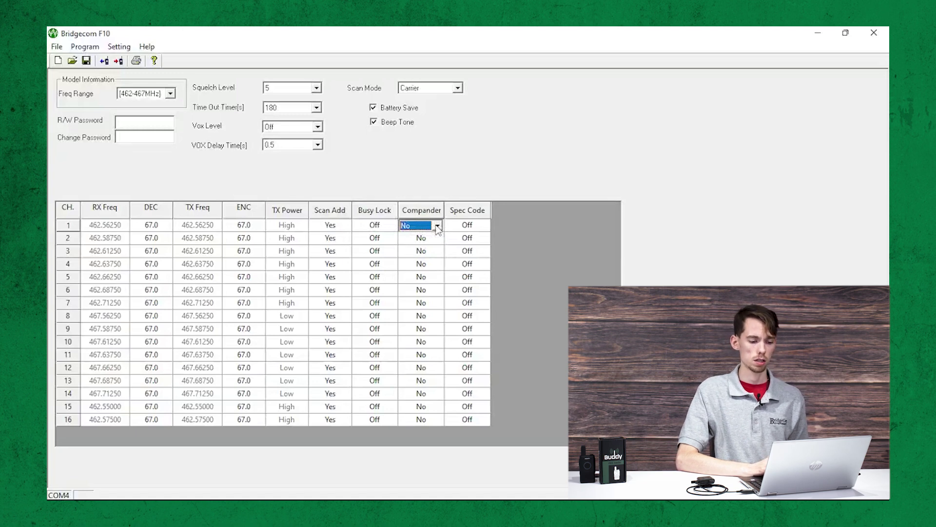
{"action": "left_click", "coordinate": [437, 226]}
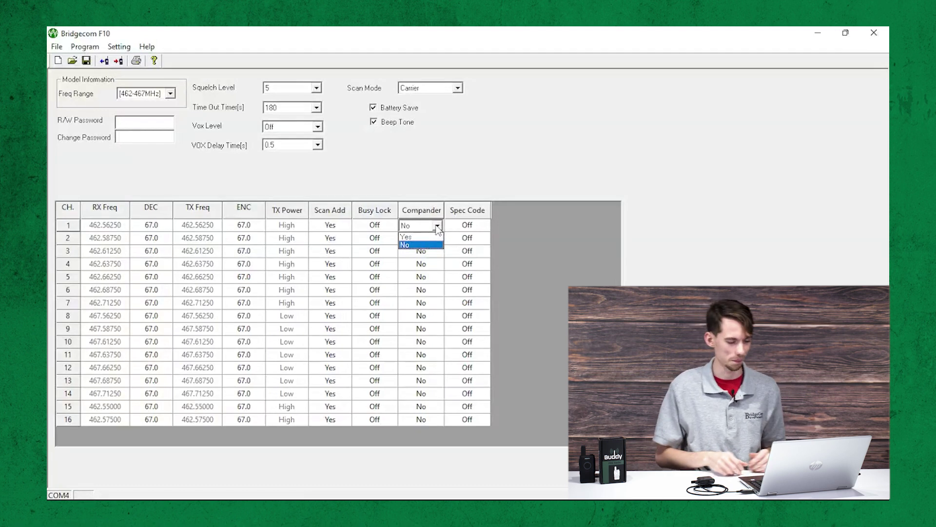
{"action": "left_click", "coordinate": [480, 225]}
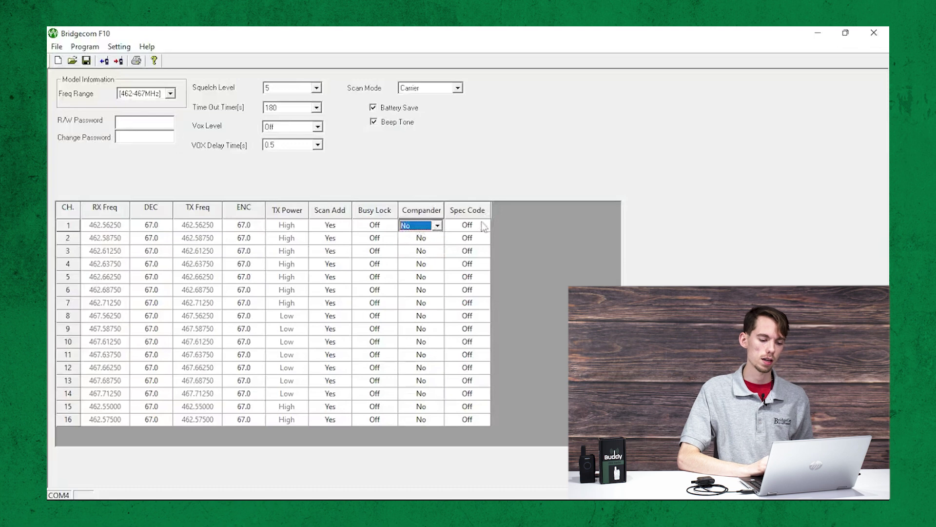
{"action": "left_click", "coordinate": [483, 225]}
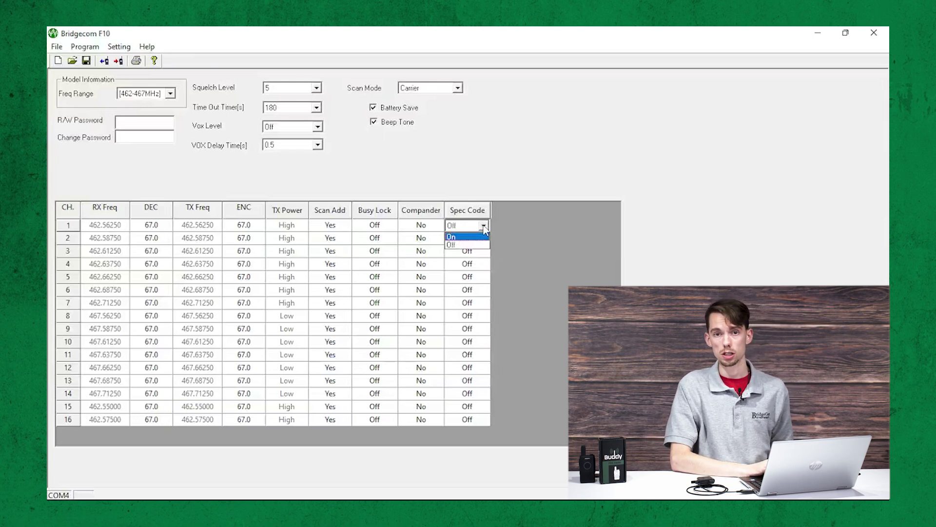
{"action": "left_click", "coordinate": [512, 224]}
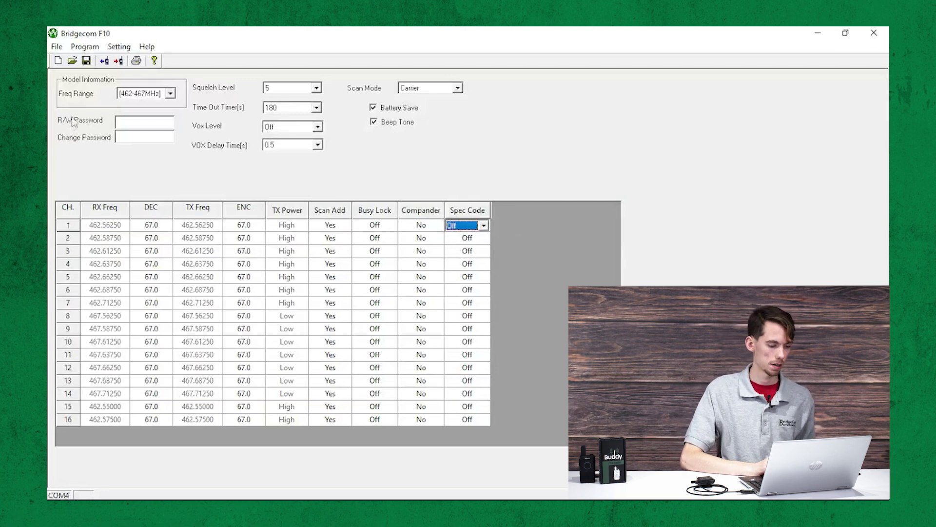
{"action": "left_click", "coordinate": [104, 61]}
{"action": "left_click", "coordinate": [489, 300]}
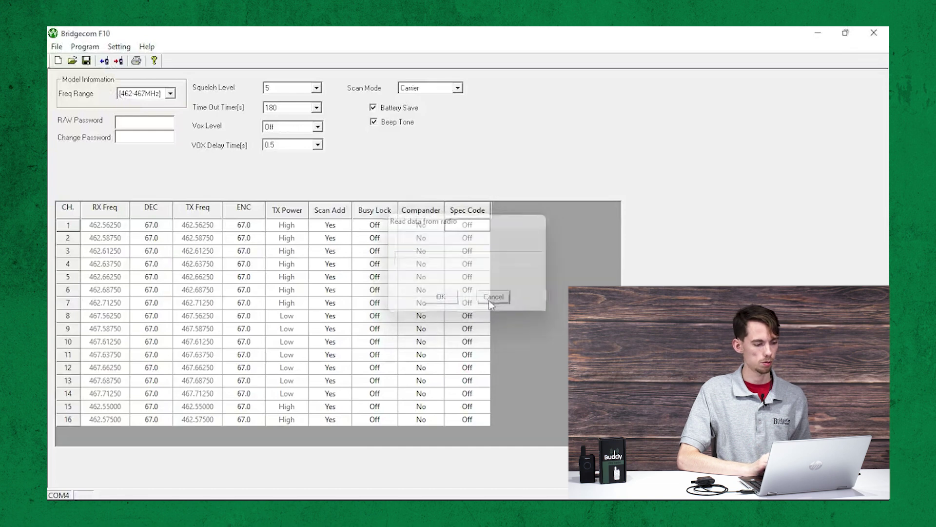
{"action": "left_click", "coordinate": [122, 49]}
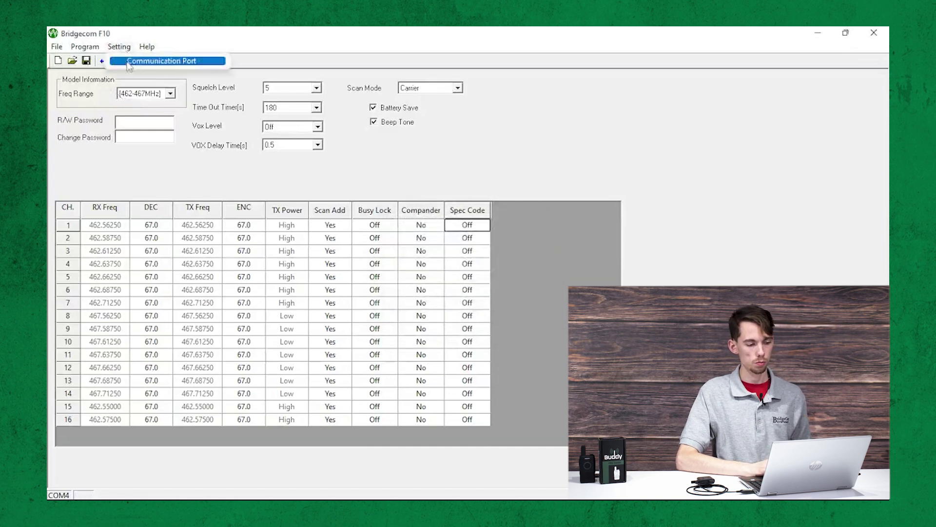
{"action": "mouse_move", "coordinate": [93, 54]}
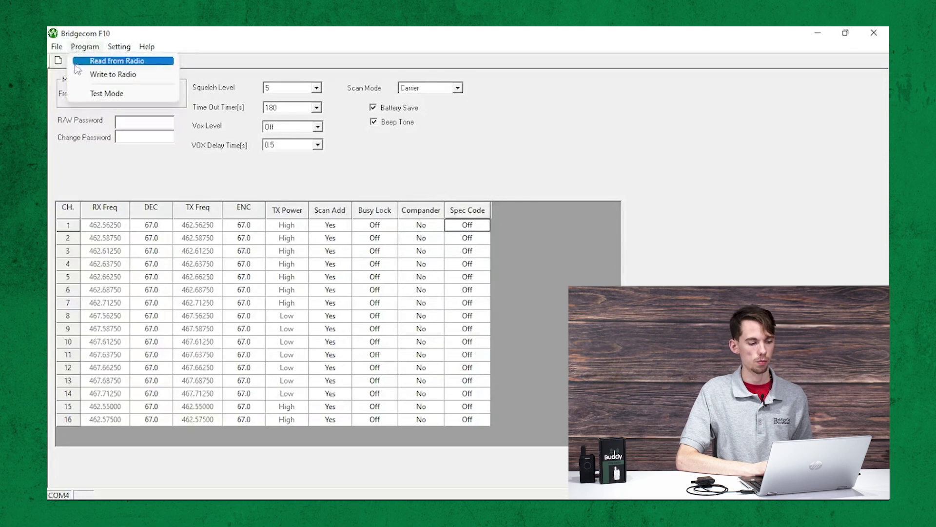
{"action": "mouse_move", "coordinate": [54, 46]}
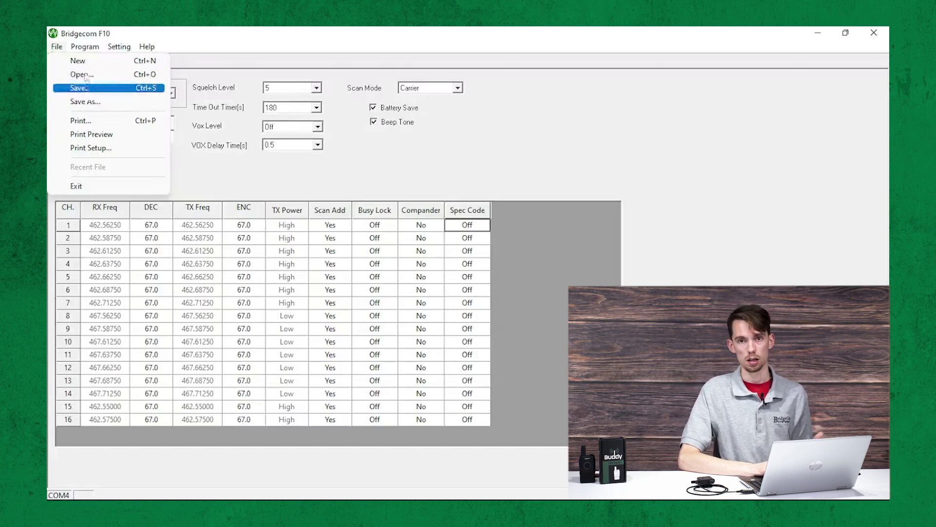
{"action": "mouse_move", "coordinate": [72, 37]}
{"action": "left_click", "coordinate": [62, 40]}
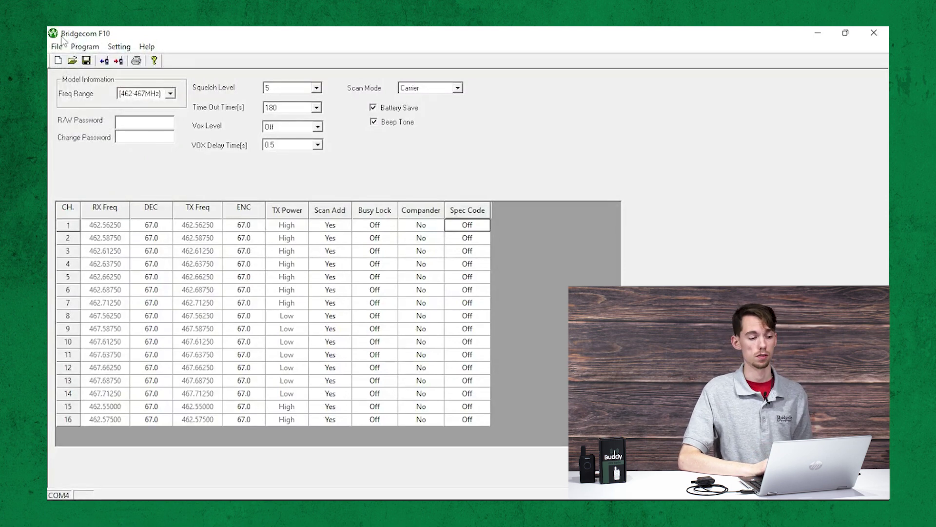
Read data from the radio, loading its settings into the 16-channel table.
{"action": "left_click", "coordinate": [105, 62]}
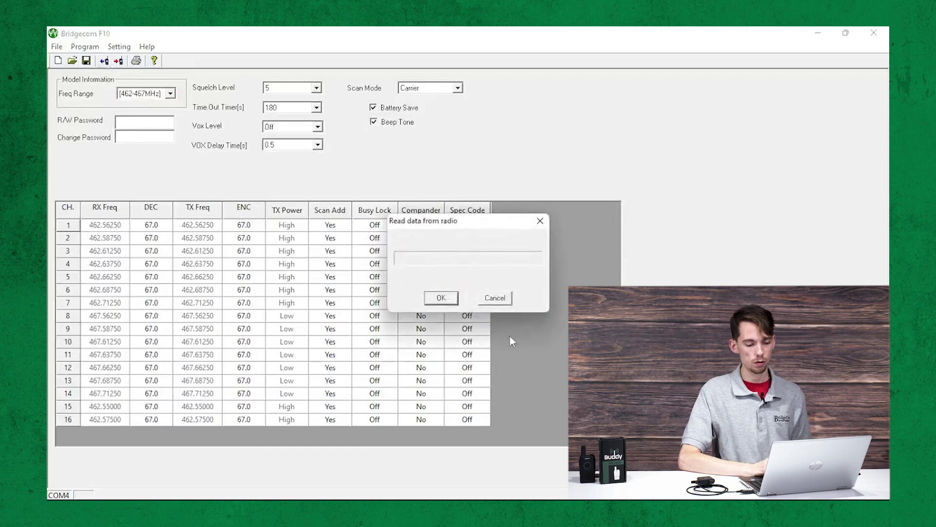
{"action": "left_click", "coordinate": [441, 298]}
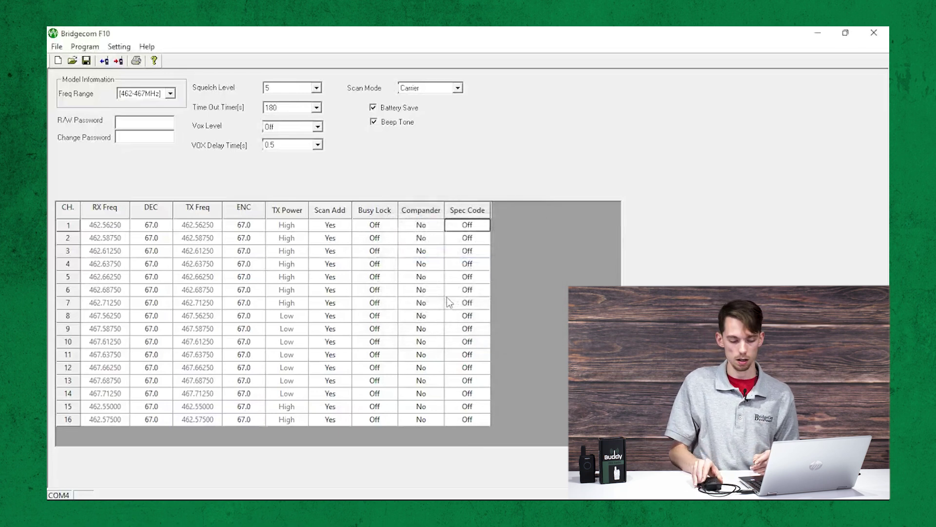
Send the configured general and 16-channel settings to the radio.
{"action": "left_click", "coordinate": [118, 61]}
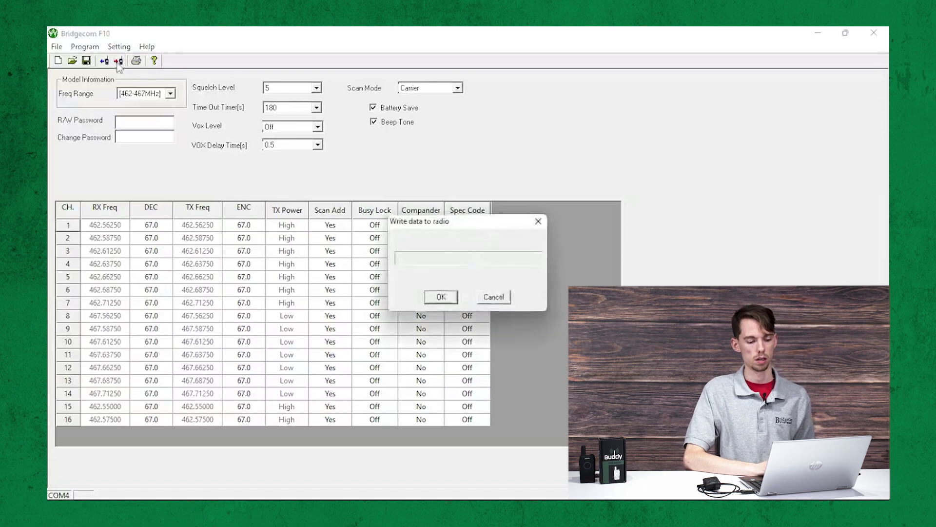
{"action": "left_click", "coordinate": [444, 300]}
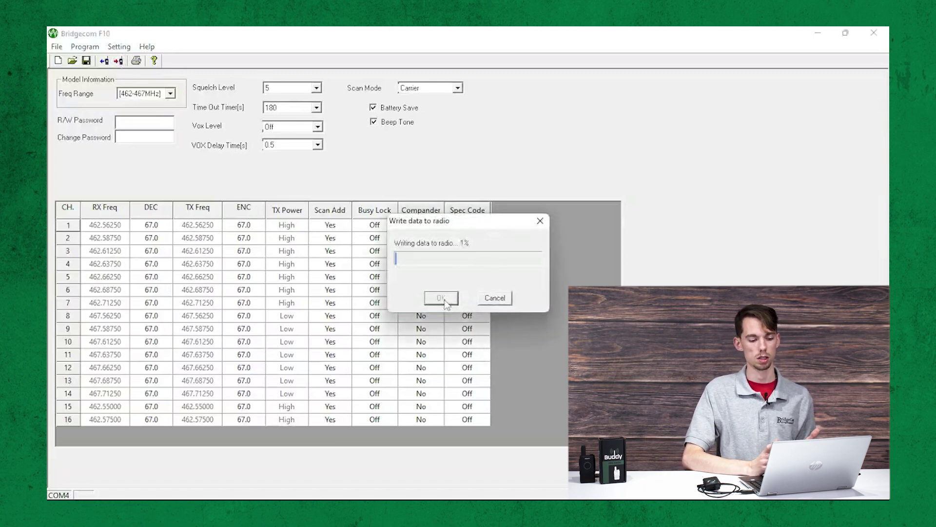